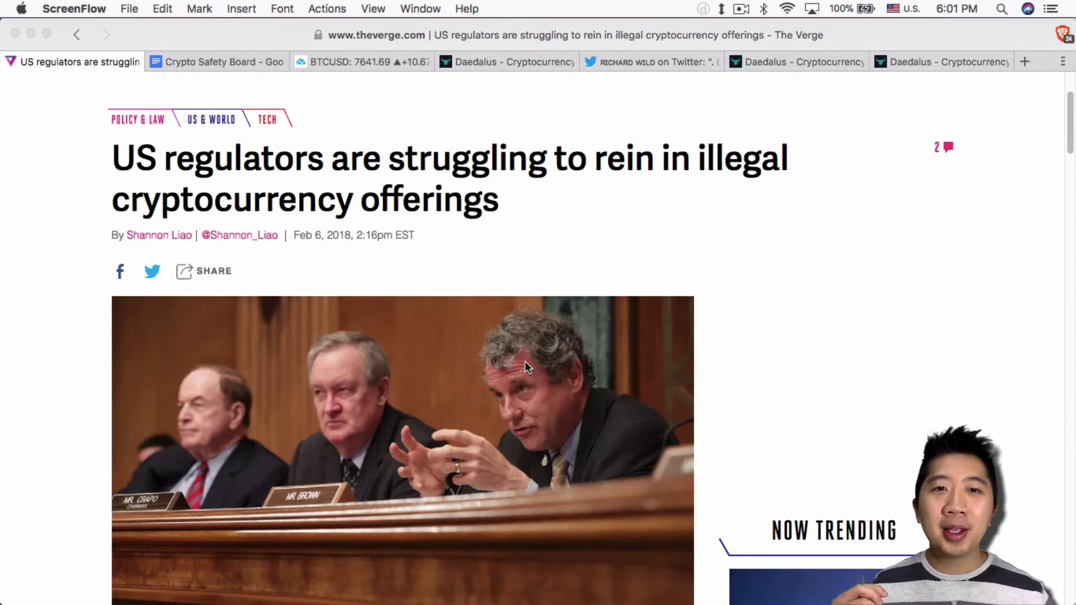
Read the Crypto Safety Board countdown note, then view the BTCUSD daily Coinbase chart on TradingView.
{"action": "scroll", "coordinate": [530, 358], "scroll_direction": "down", "scroll_amount": 1}
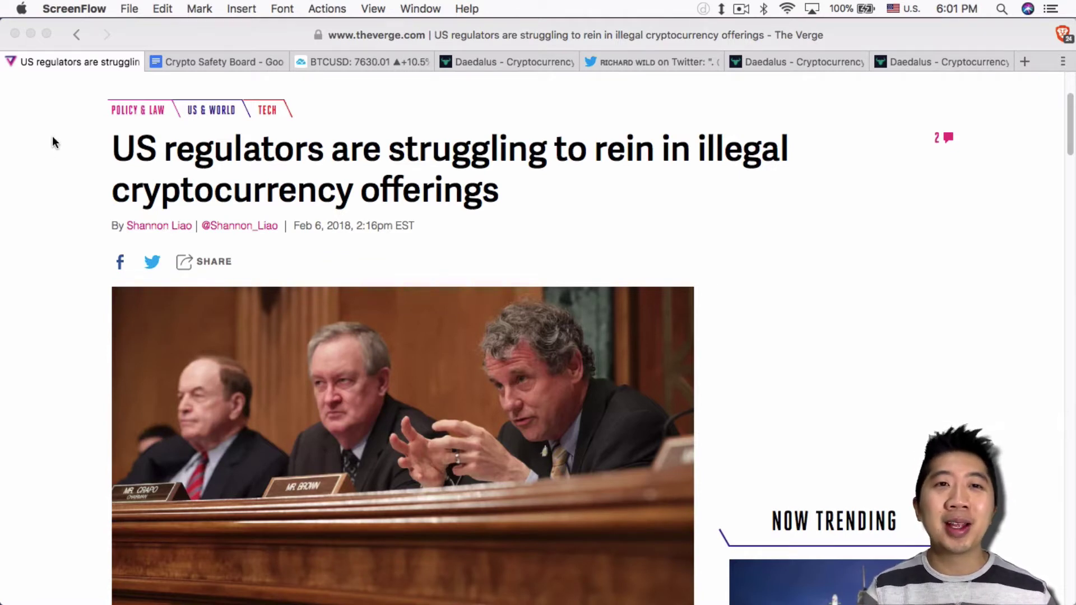
{"action": "left_click", "coordinate": [203, 61]}
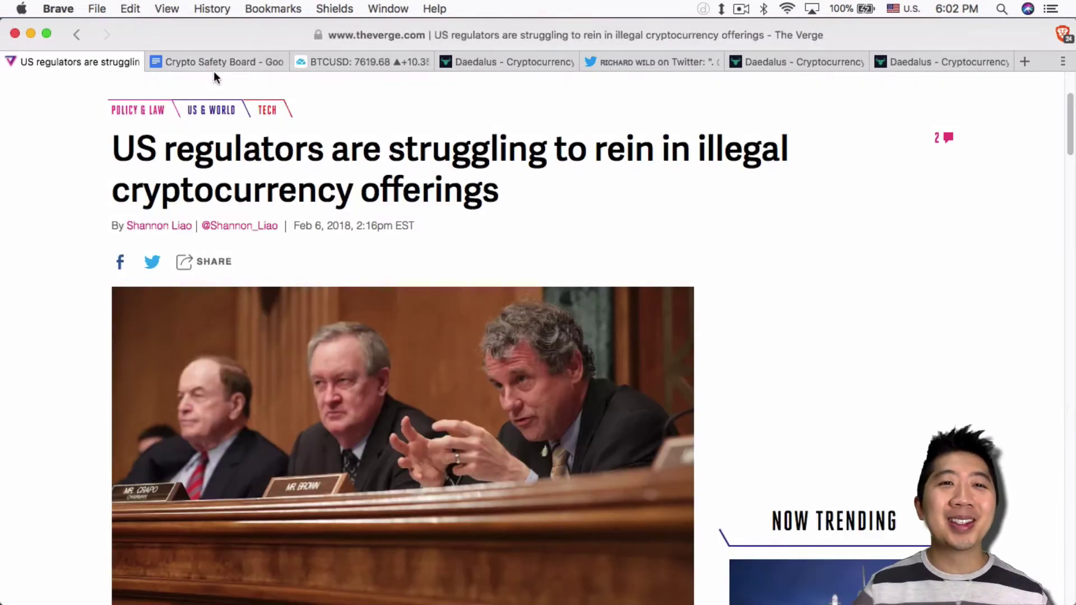
{"action": "left_click", "coordinate": [214, 63]}
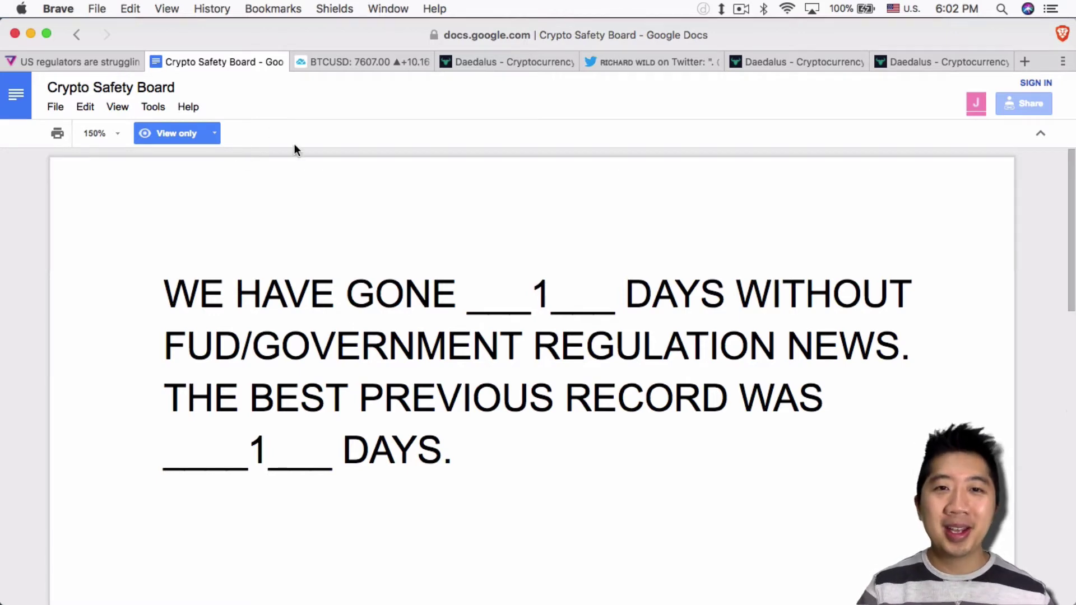
{"action": "left_click", "coordinate": [362, 62]}
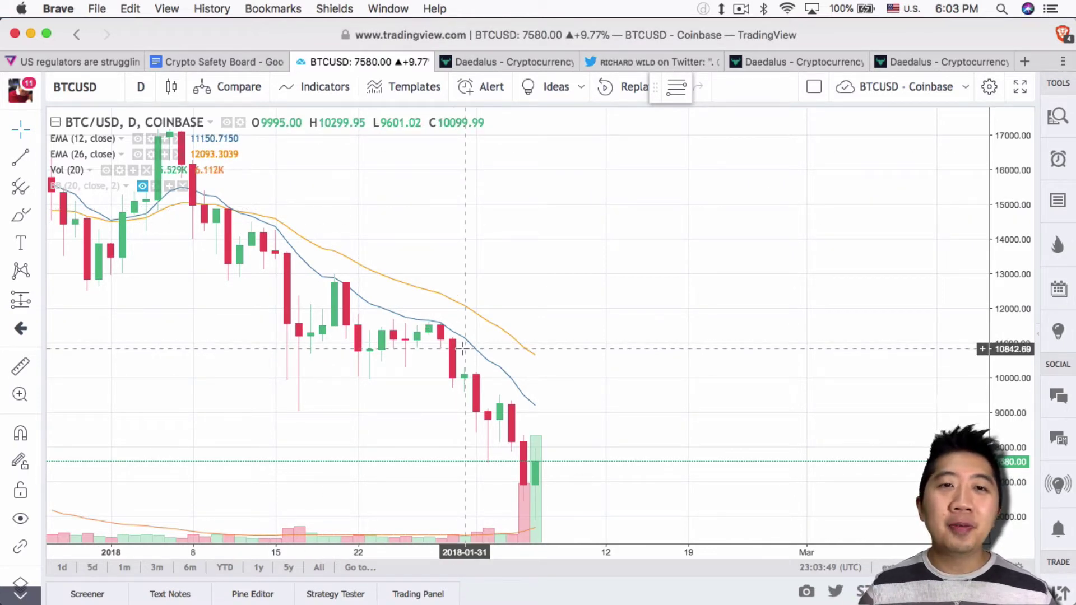
Glance back at the Crypto Safety Board note, then show the daedaluswallet.io site.
{"action": "left_click", "coordinate": [220, 61]}
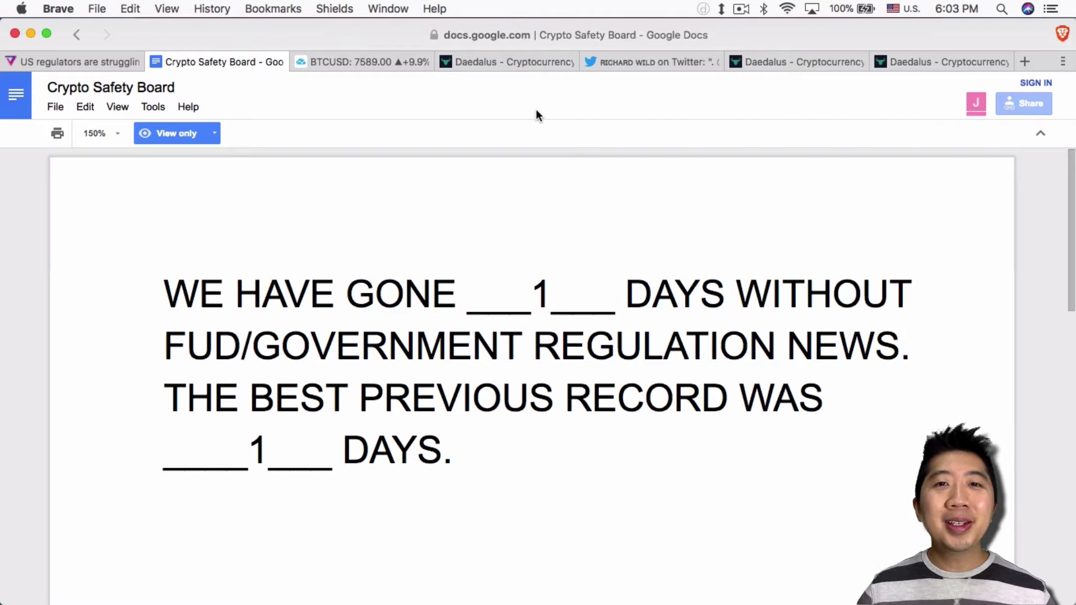
{"action": "left_click", "coordinate": [517, 65]}
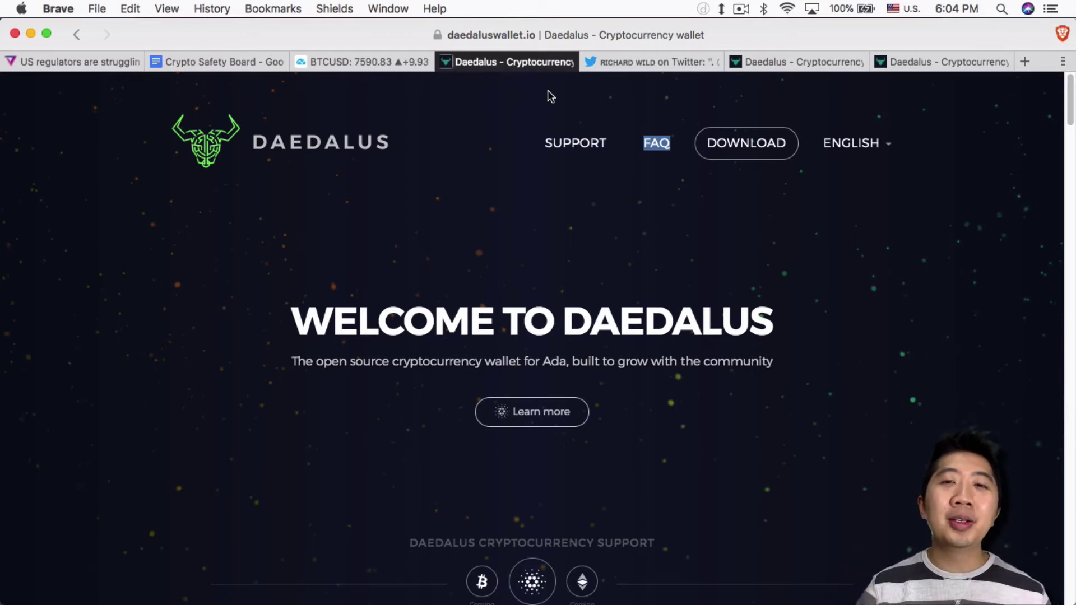
Read the tweet teasing Cardano ADA support on a Ledger device, then return to daedaluswallet.io.
{"action": "left_click", "coordinate": [609, 63]}
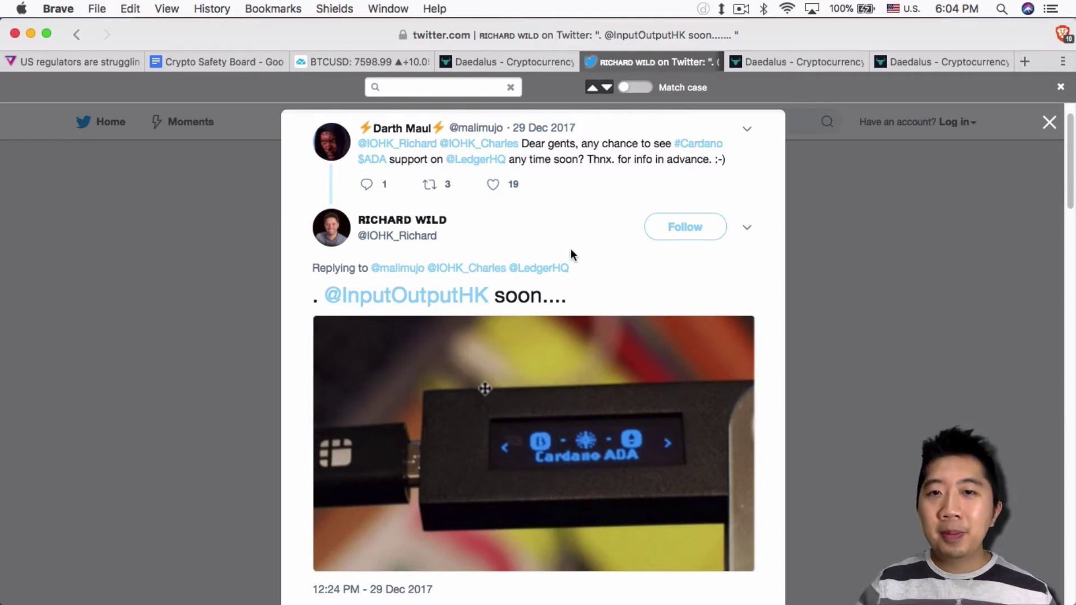
{"action": "left_click", "coordinate": [479, 59]}
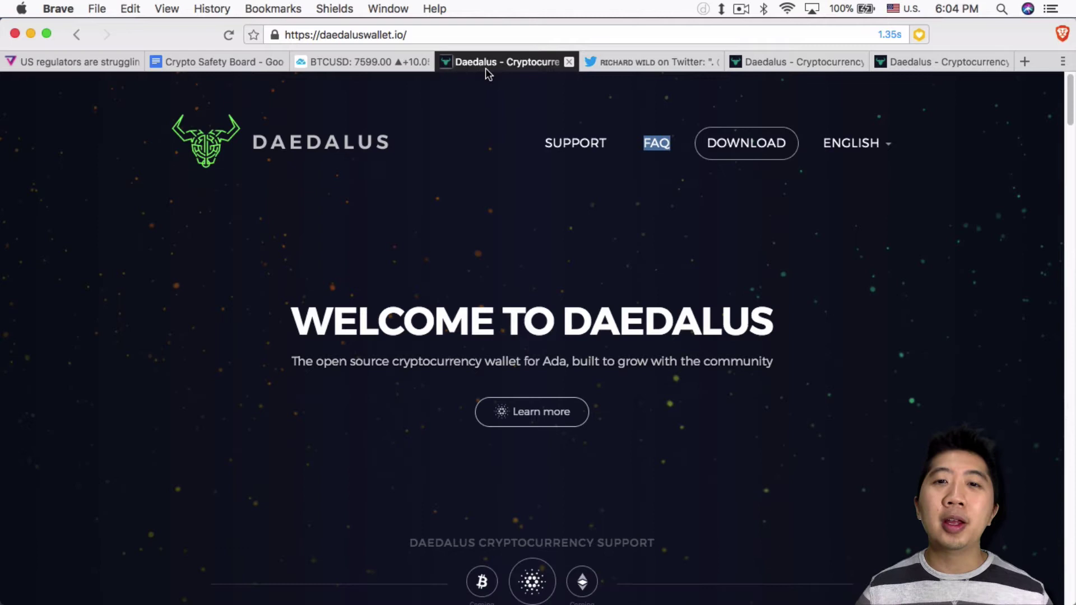
Scroll daedaluswallet.io past the ADA section to the Windows and macOS downloads, then switch to Preview.
{"action": "scroll", "coordinate": [725, 300], "scroll_direction": "down", "scroll_amount": 6}
{"action": "scroll", "coordinate": [730, 296], "scroll_direction": "up", "scroll_amount": 3}
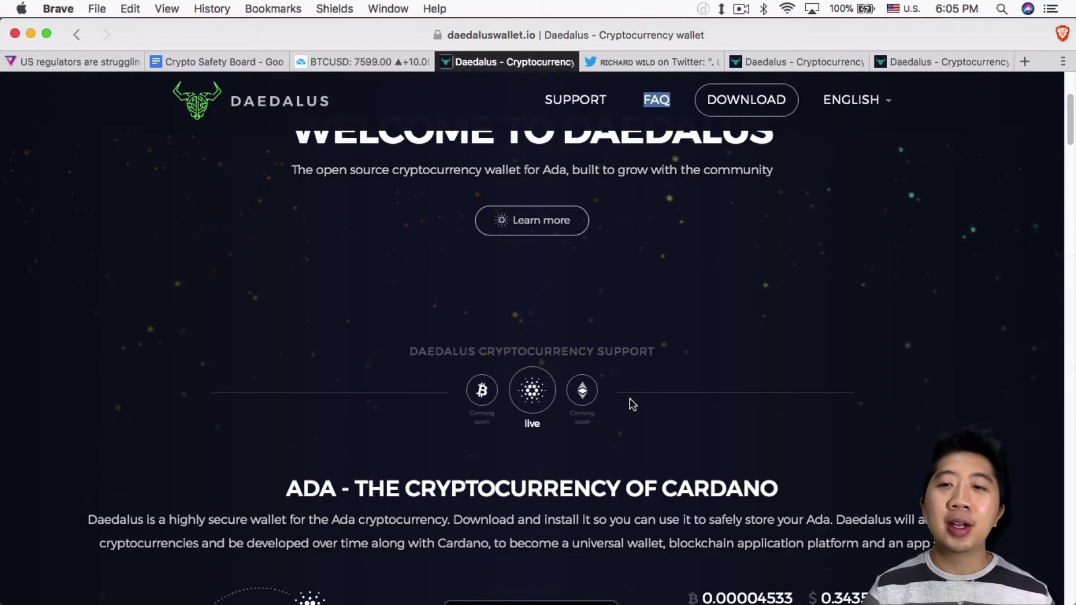
{"action": "scroll", "coordinate": [632, 401], "scroll_direction": "down", "scroll_amount": 7}
{"action": "scroll", "coordinate": [636, 394], "scroll_direction": "up", "scroll_amount": 2}
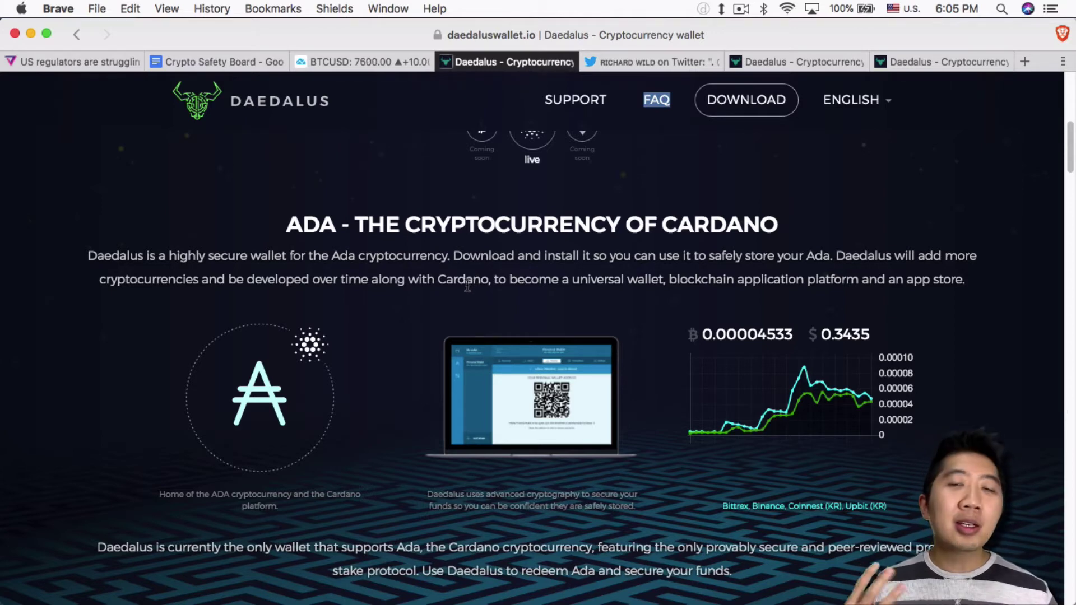
{"action": "scroll", "coordinate": [512, 228], "scroll_direction": "down", "scroll_amount": 15}
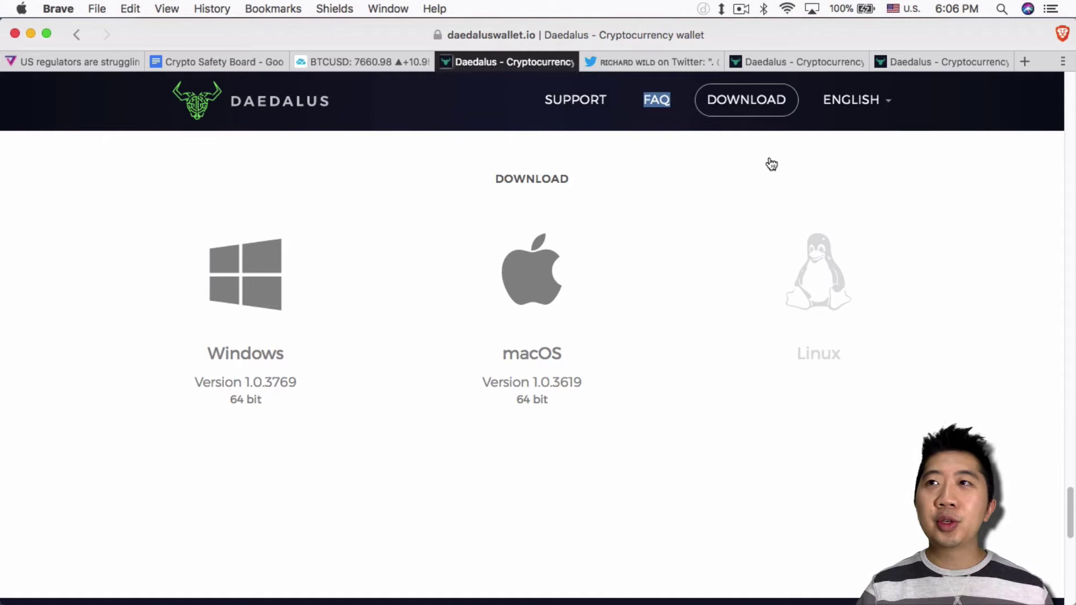
{"action": "key", "text": "super+Tab"}
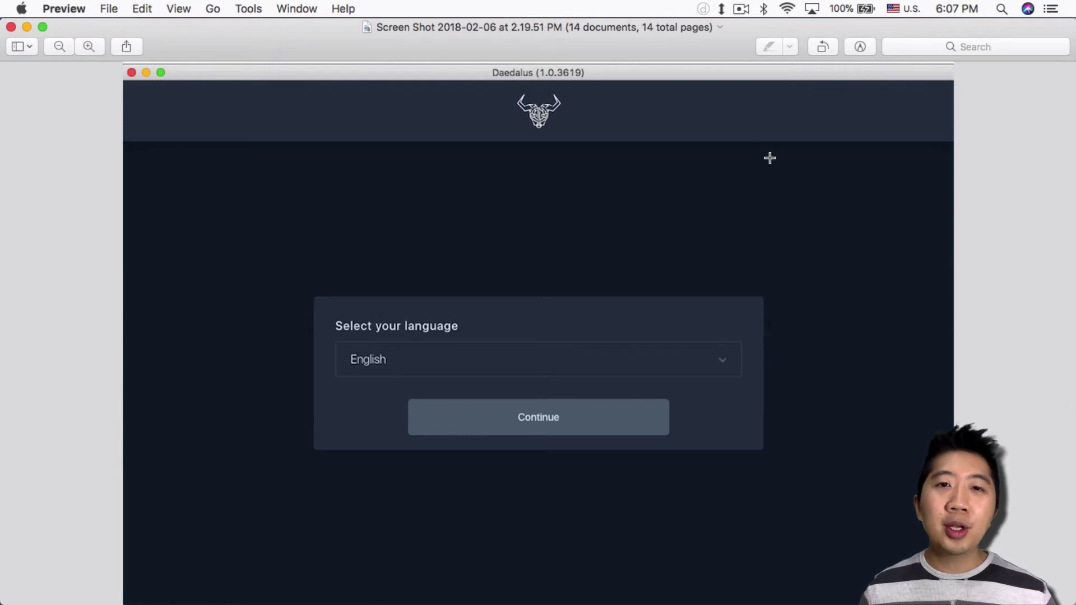
Step through the Terms of Service, send-logs and block-syncing screenshots to Add Wallet.
{"action": "key", "text": "Down"}
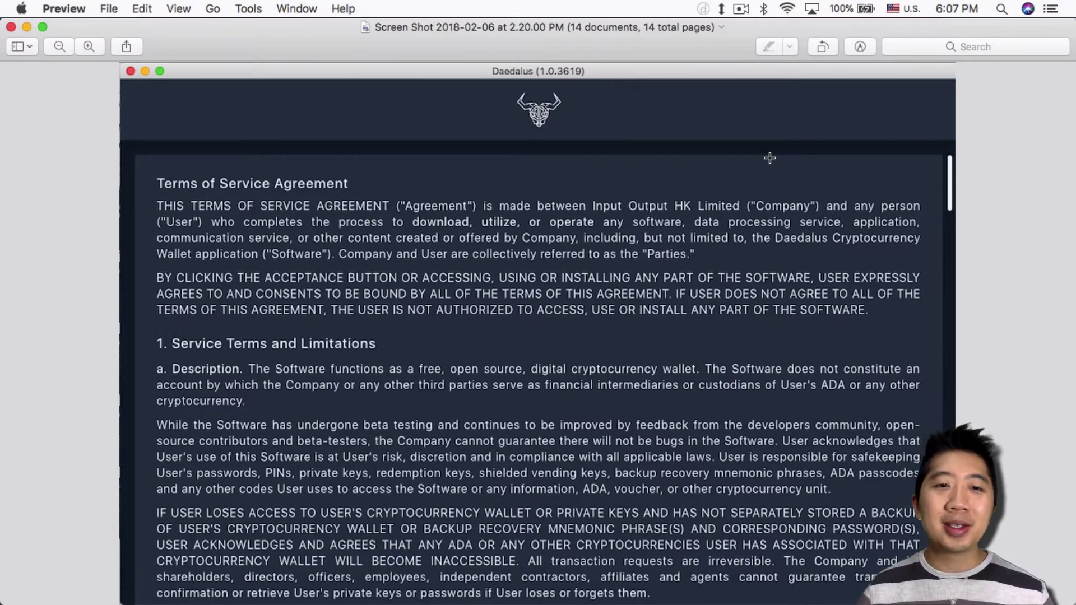
{"action": "key", "text": "Down"}
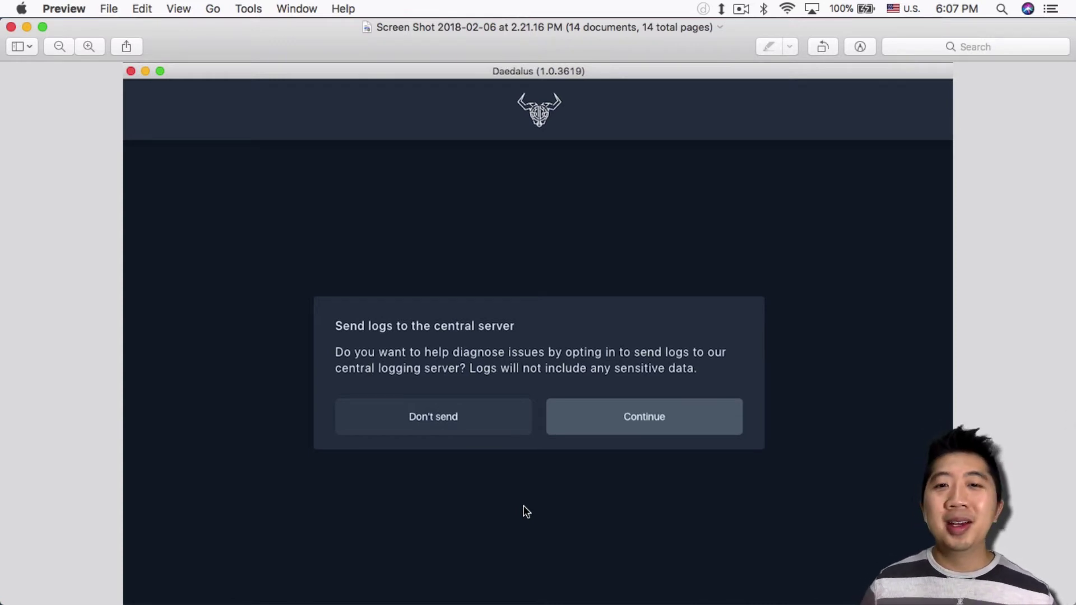
{"action": "key", "text": "Down"}
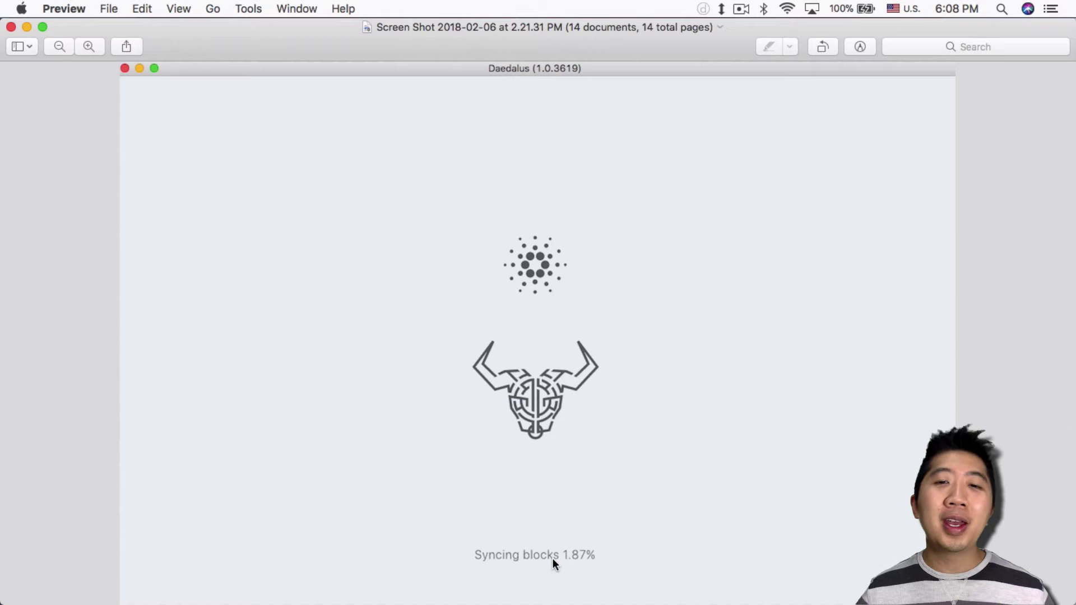
{"action": "key", "text": "Down"}
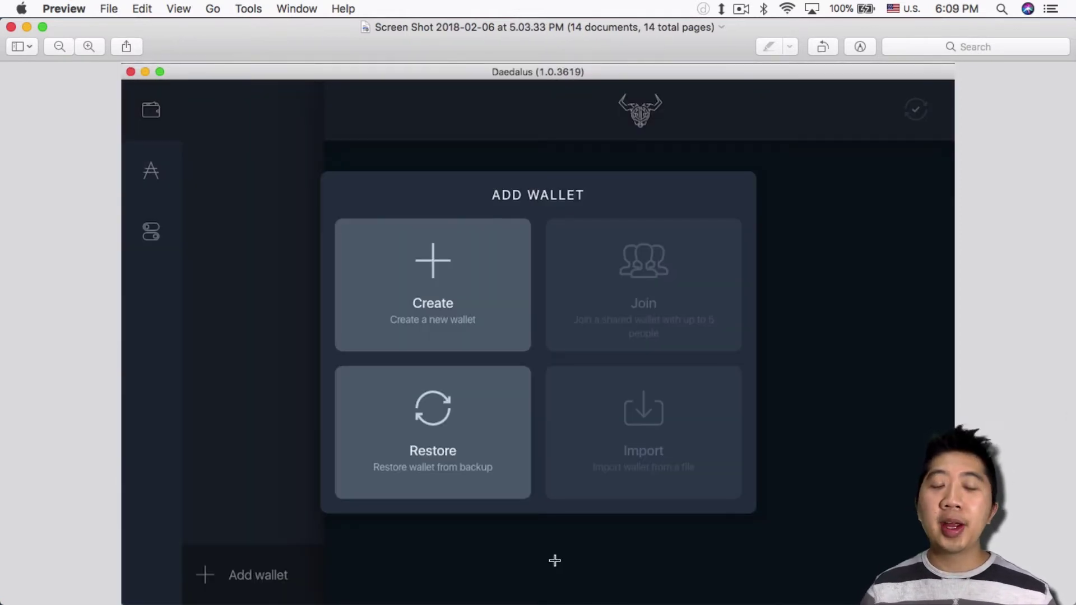
Advance past the Create Wallet screenshots with name and passwords entered to the Recovery Phrase warning.
{"action": "key", "text": "Down"}
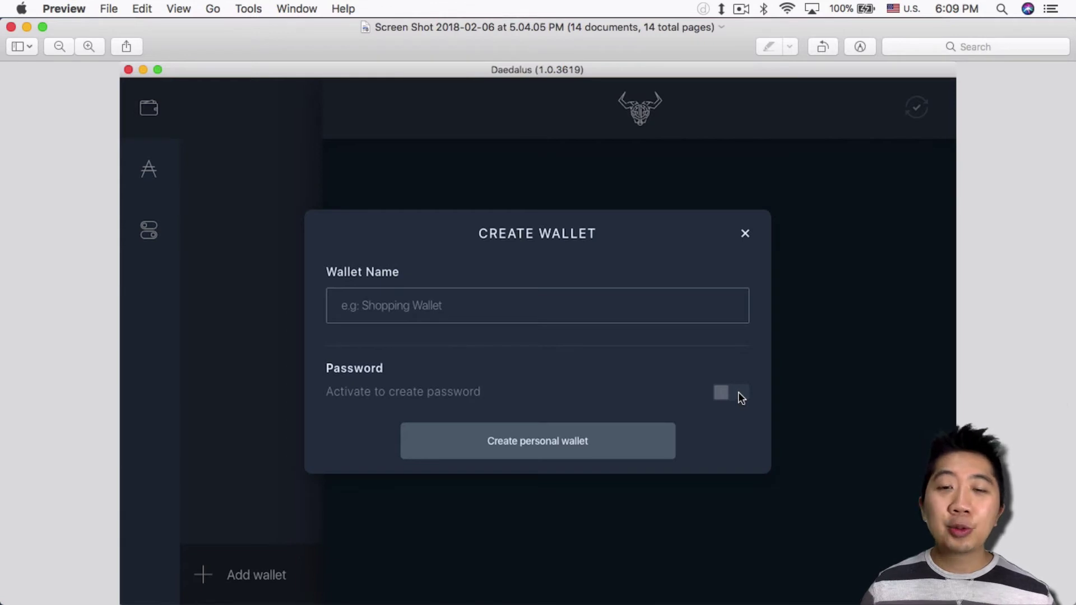
{"action": "key", "text": "Down"}
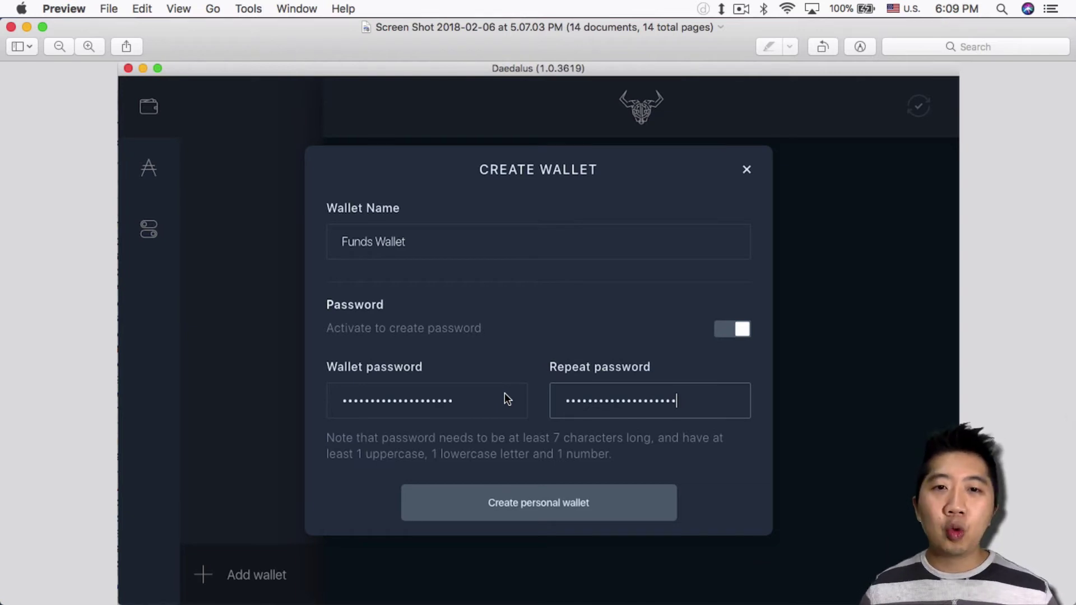
{"action": "key", "text": "Down"}
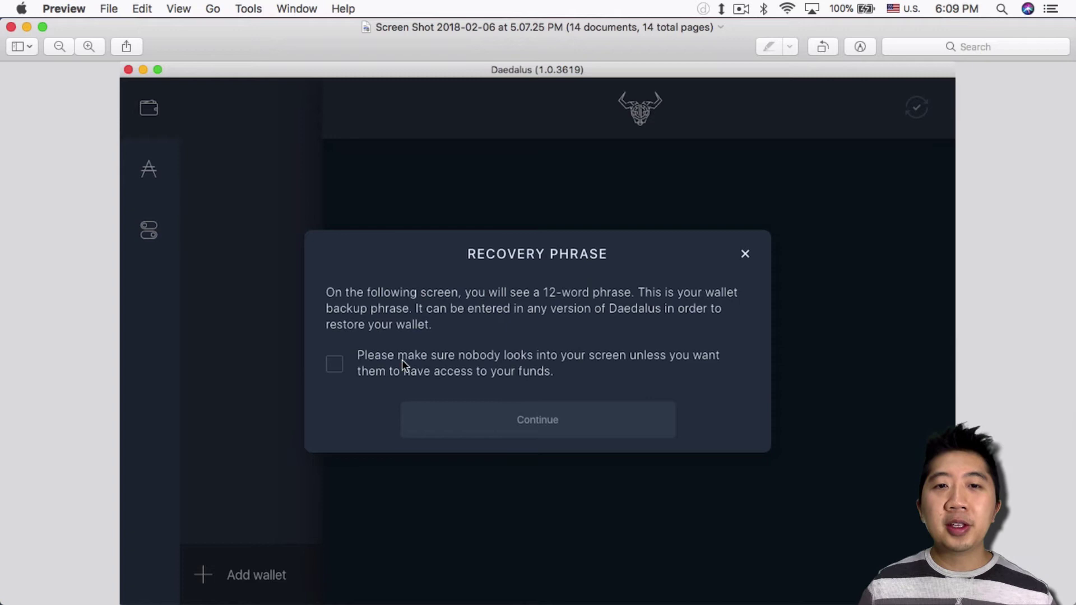
Advance to the recovery-phrase confirmation screenshot with its two unchecked acknowledgements.
{"action": "key", "text": "Down"}
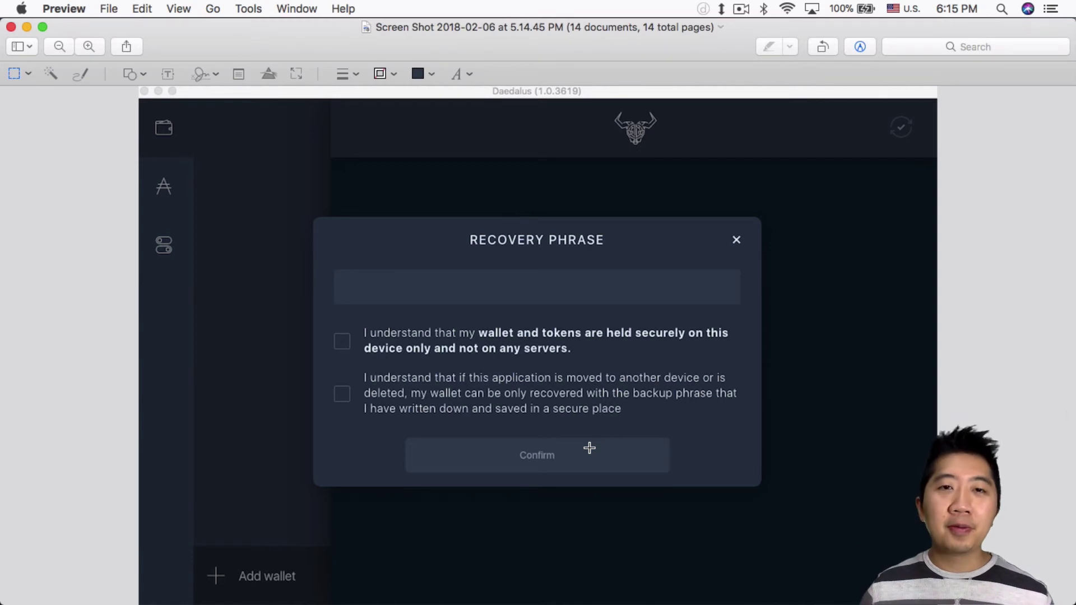
Switch to the running Daedalus app showing the Funds Wallet's 374 ADA balance.
{"action": "key", "text": "super+Tab"}
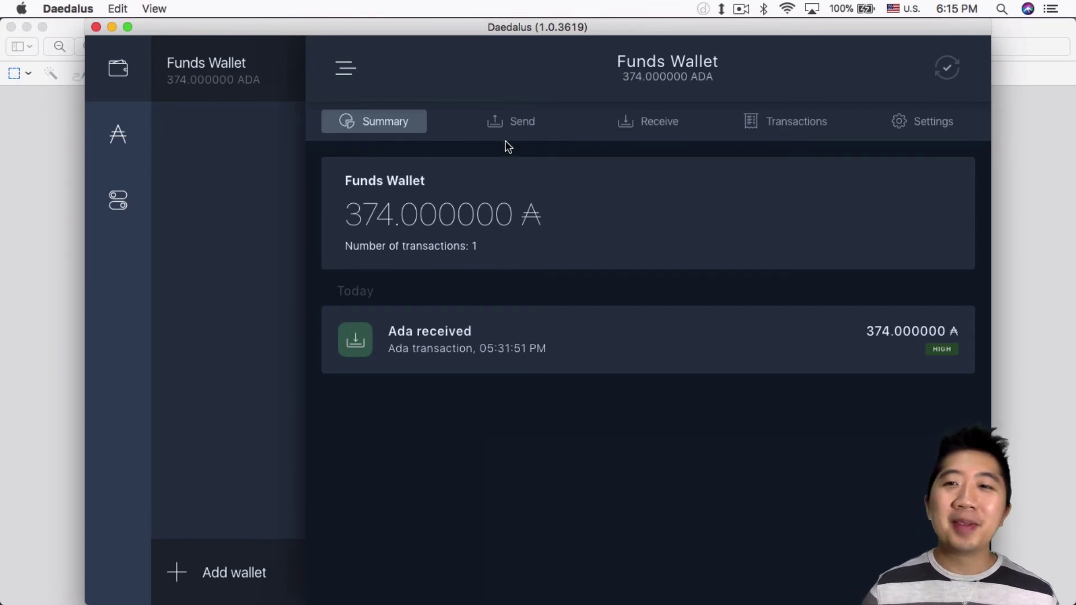
Review the Funds Wallet's Send form and transaction history, ending on its settings page.
{"action": "left_click", "coordinate": [525, 128]}
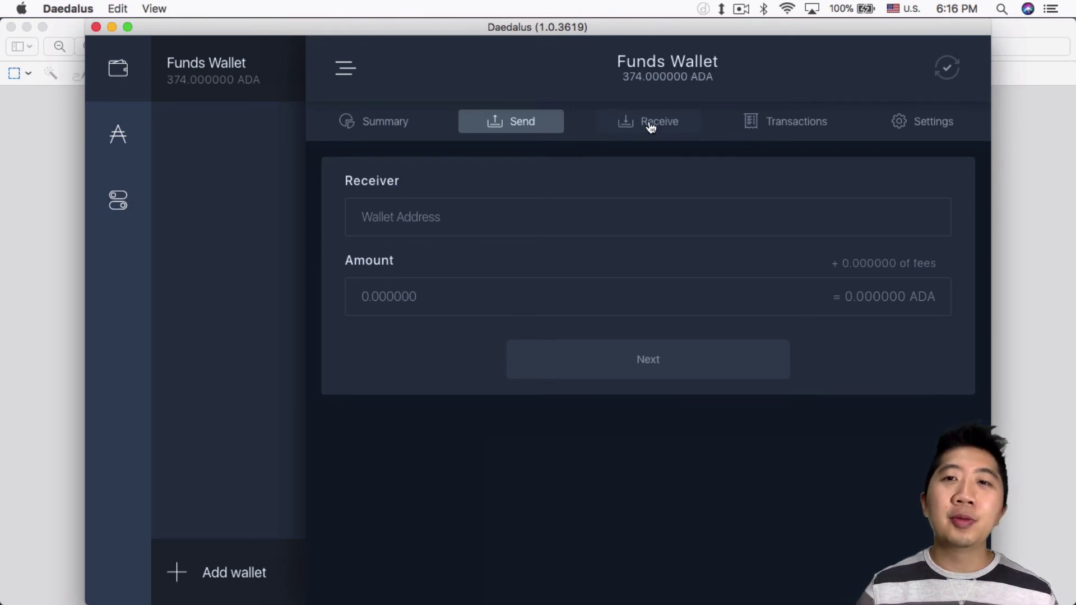
{"action": "left_click", "coordinate": [754, 124]}
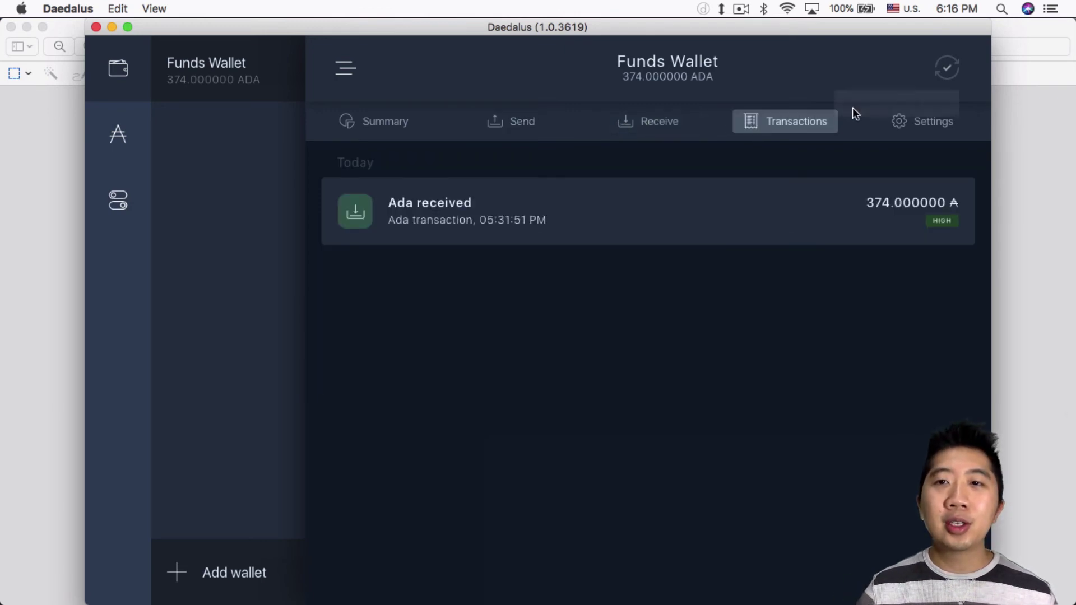
{"action": "left_click", "coordinate": [922, 126]}
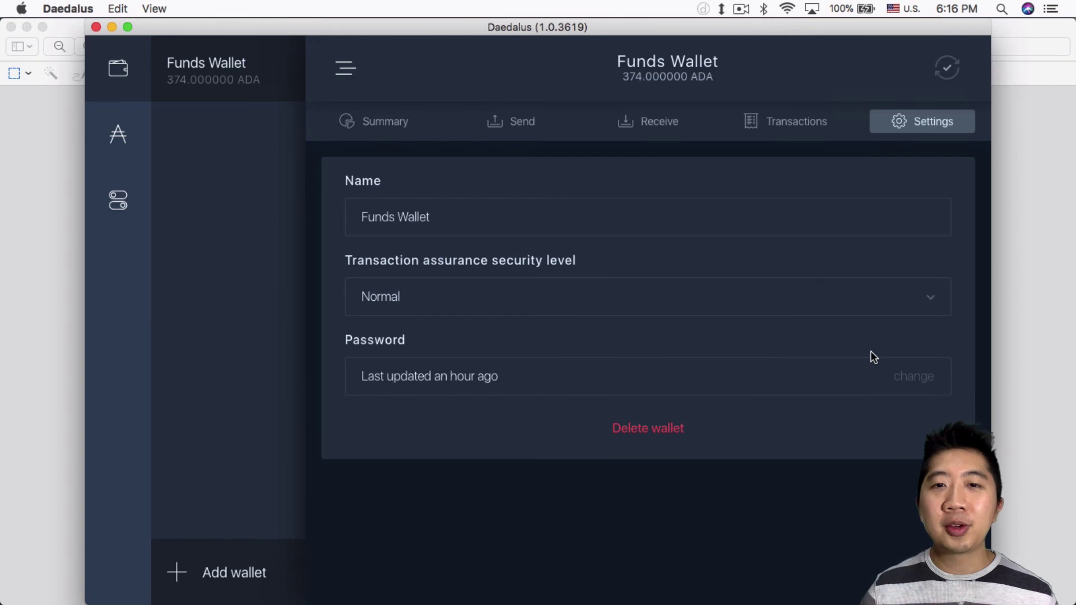
{"action": "left_click", "coordinate": [908, 385]}
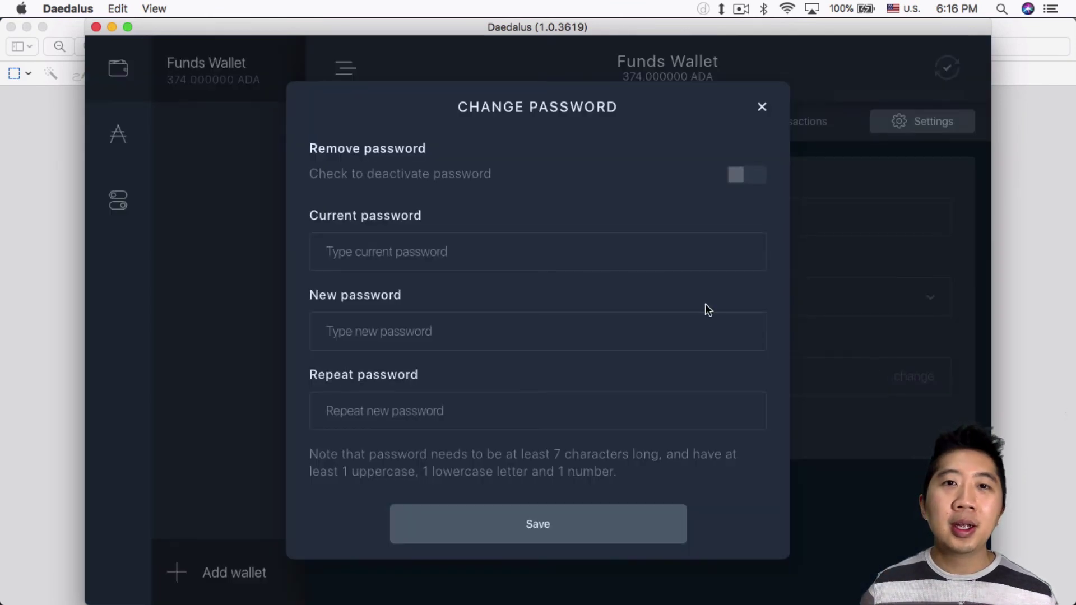
{"action": "left_click", "coordinate": [550, 248]}
{"action": "type", "text": "••••••"}
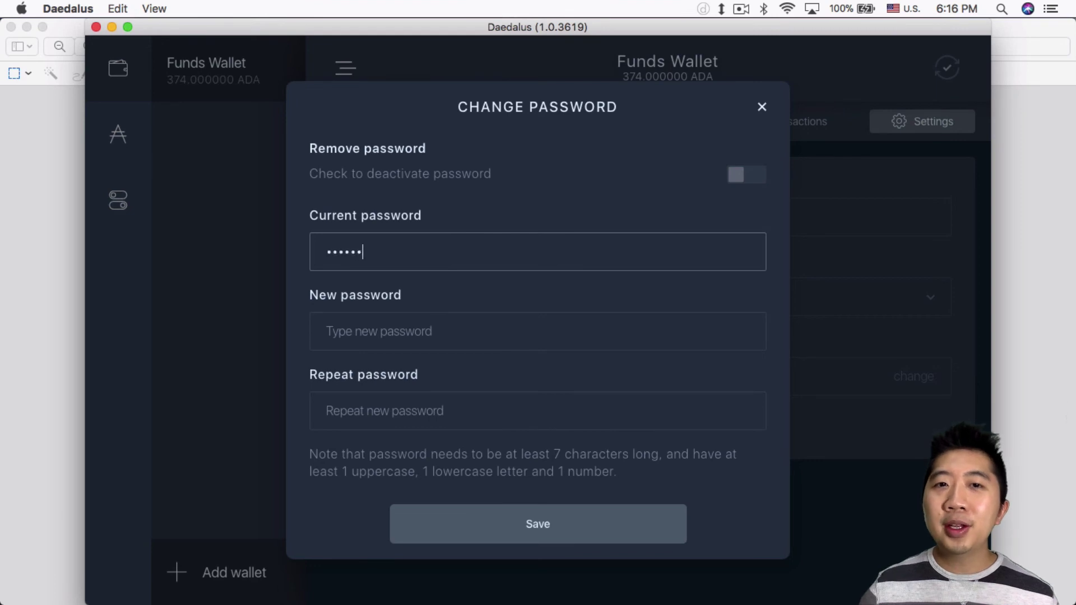
{"action": "type", "text": "•"}
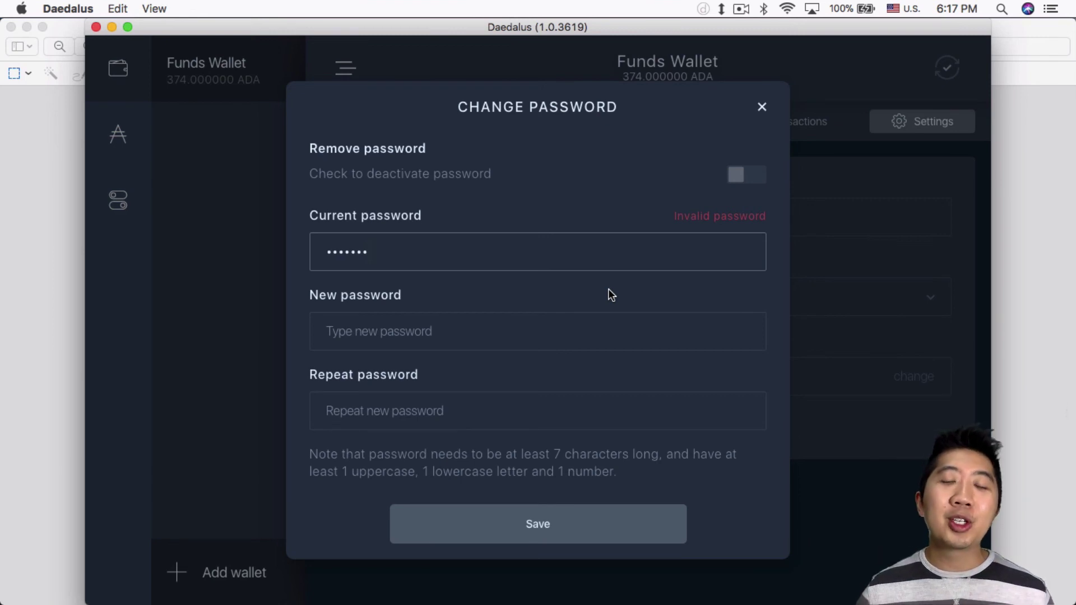
{"action": "key", "text": "BackSpace"}
{"action": "key", "text": "BackSpace"}
{"action": "key", "text": "BackSpace"}
{"action": "key", "text": "BackSpace"}
{"action": "key", "text": "BackSpace"}
{"action": "key", "text": "BackSpace"}
{"action": "key", "text": "BackSpace"}
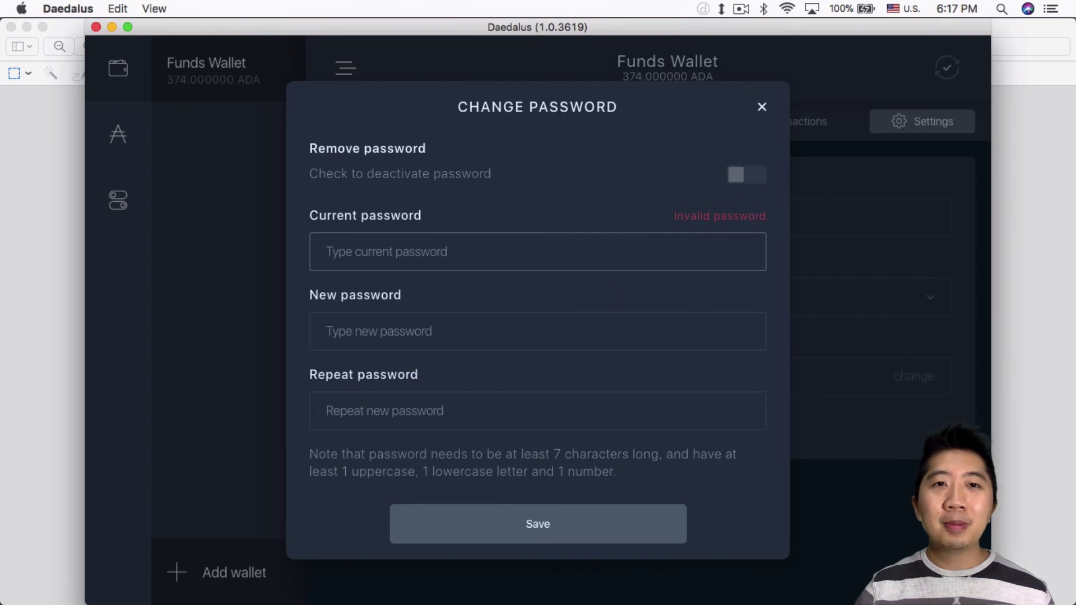
{"action": "key", "text": "Escape"}
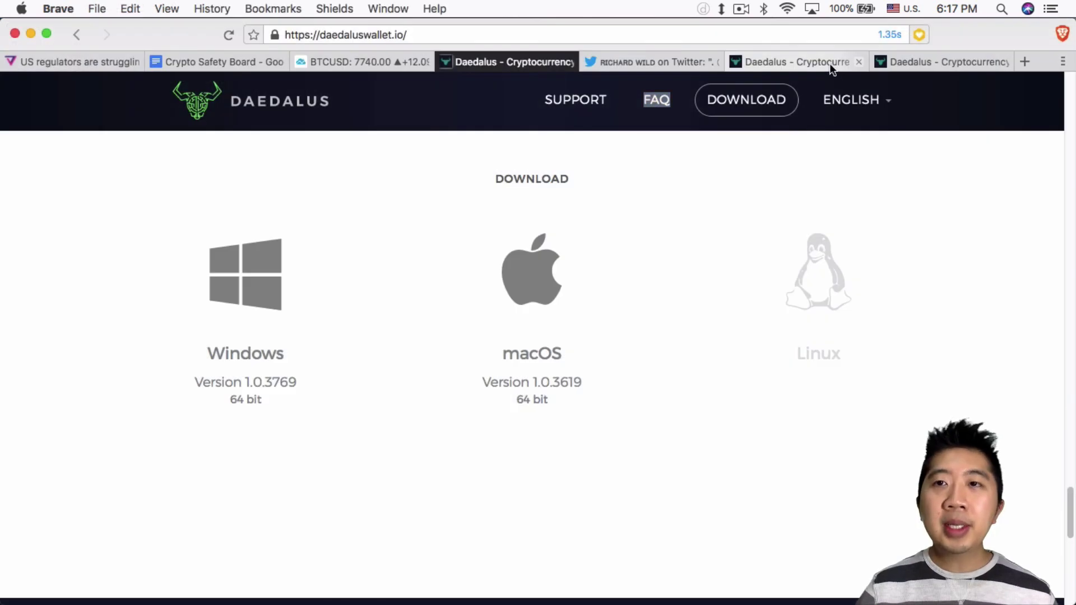
Show the Daedalus Known Issues page and scroll to the syncing-delay and same-wallet sending issues.
{"action": "left_click", "coordinate": [835, 63]}
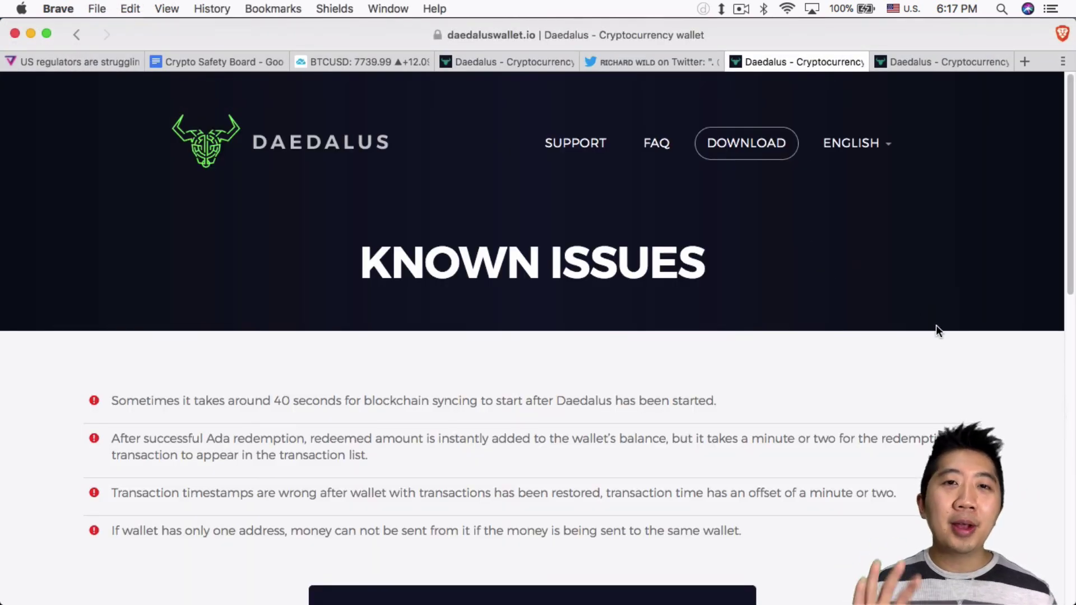
{"action": "scroll", "coordinate": [932, 313], "scroll_direction": "down", "scroll_amount": 3}
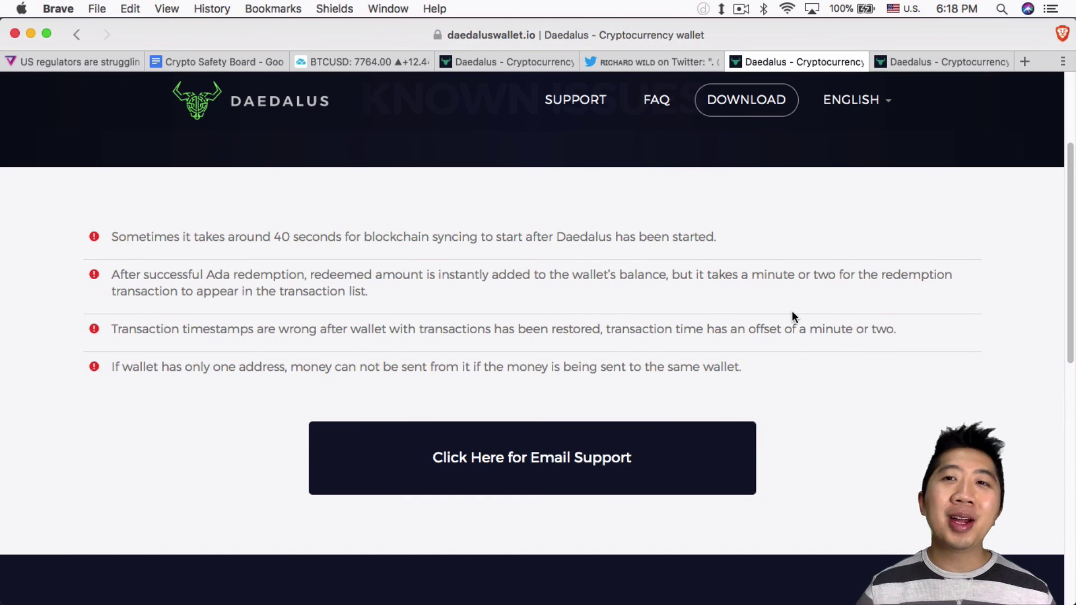
Show the Daedalus FAQ answer for a forgotten spending password: delete and restore via 12-word phrase.
{"action": "left_click", "coordinate": [926, 62]}
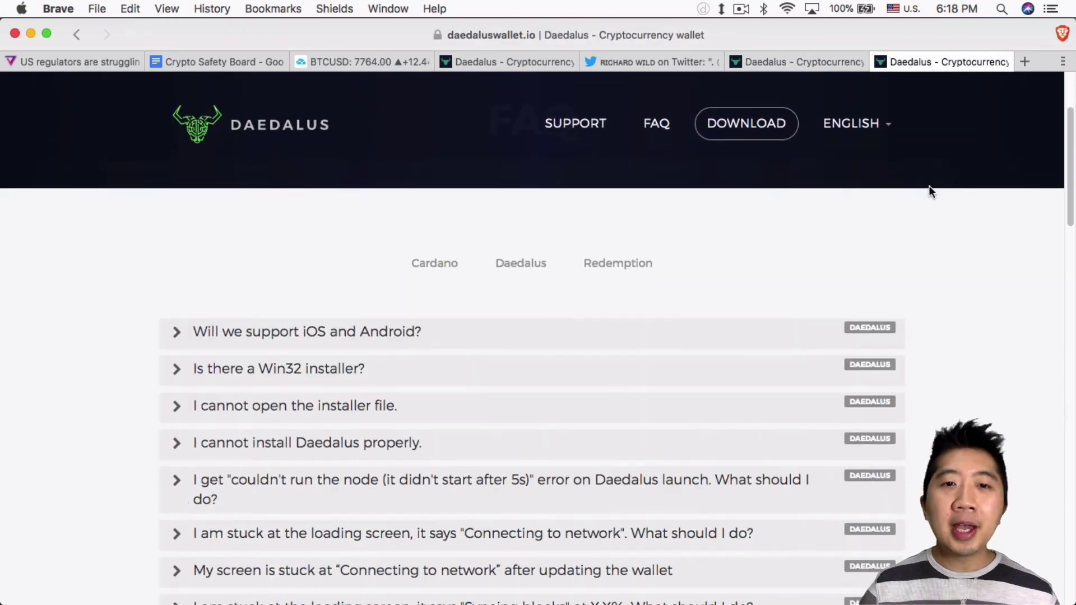
{"action": "scroll", "coordinate": [928, 185], "scroll_direction": "down", "scroll_amount": 5}
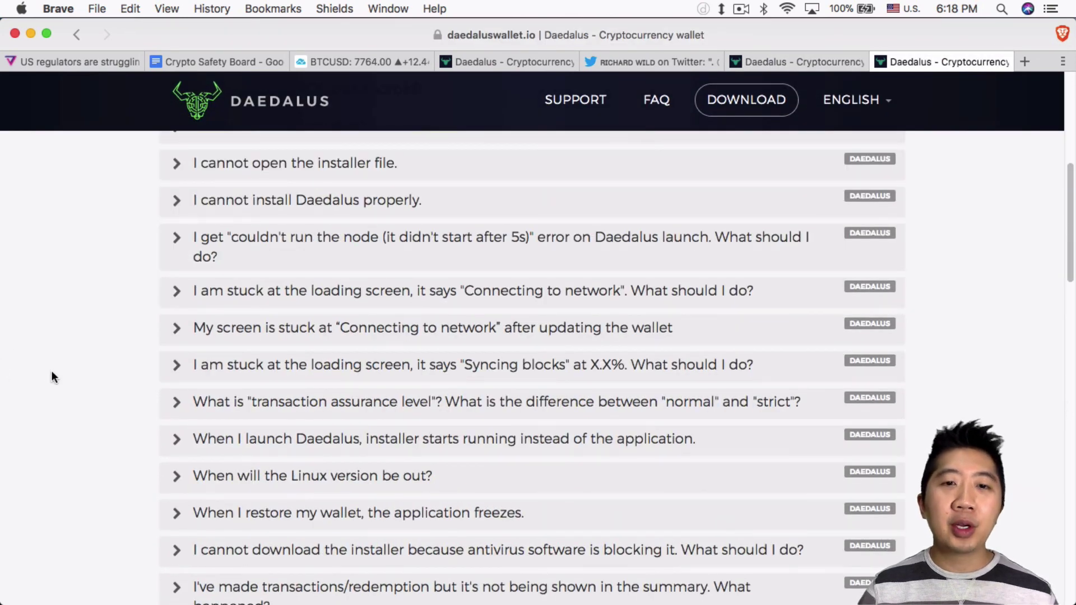
{"action": "scroll", "coordinate": [112, 382], "scroll_direction": "up", "scroll_amount": 1}
{"action": "scroll", "coordinate": [121, 375], "scroll_direction": "down", "scroll_amount": 8}
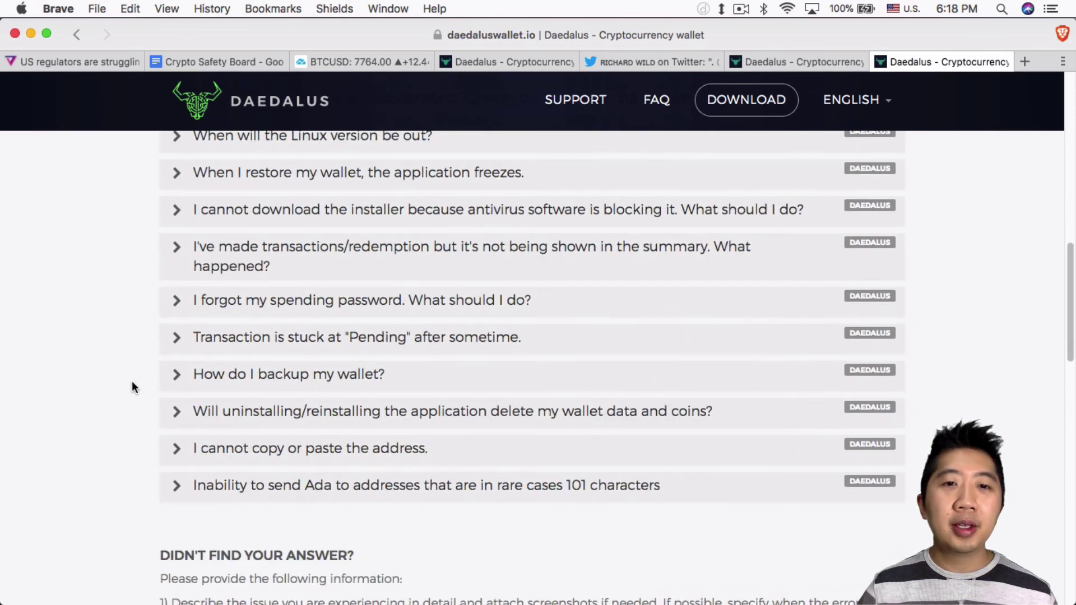
{"action": "scroll", "coordinate": [140, 387], "scroll_direction": "up", "scroll_amount": 1}
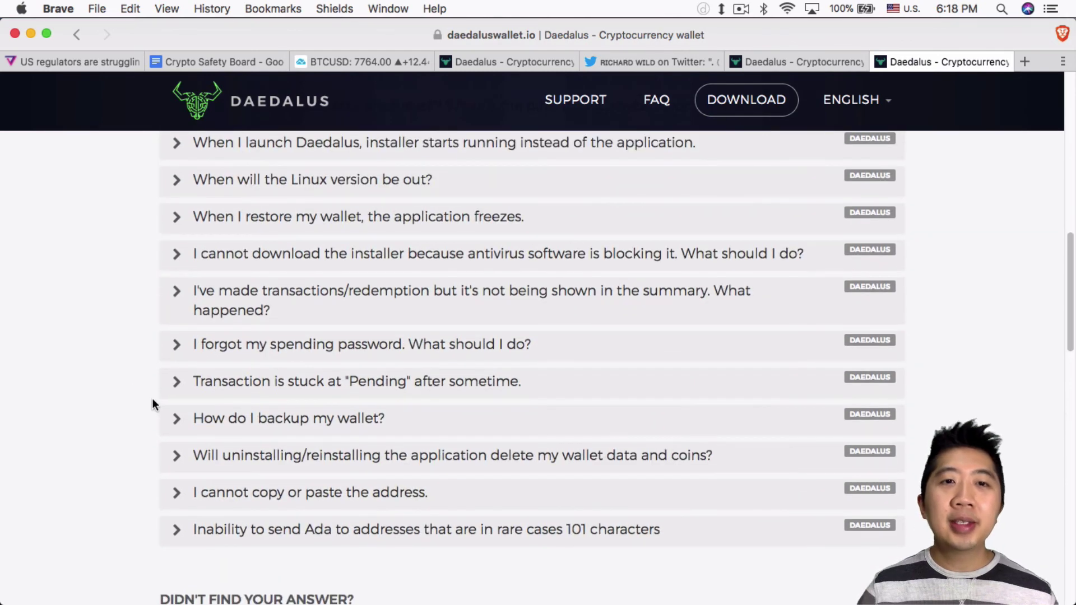
{"action": "left_click", "coordinate": [177, 346]}
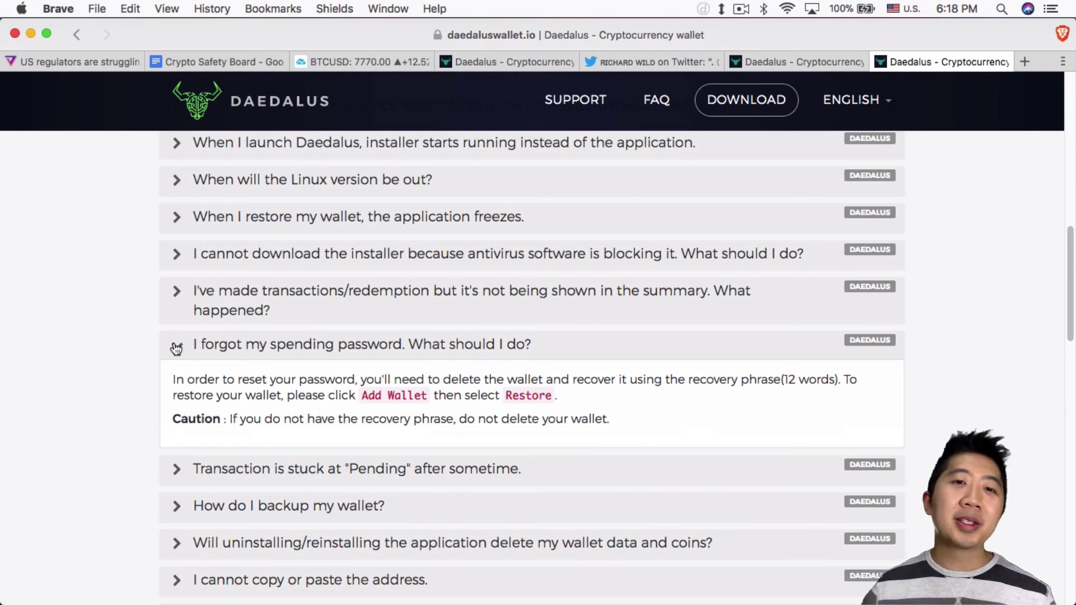
{"action": "scroll", "coordinate": [701, 361], "scroll_direction": "up", "scroll_amount": 3}
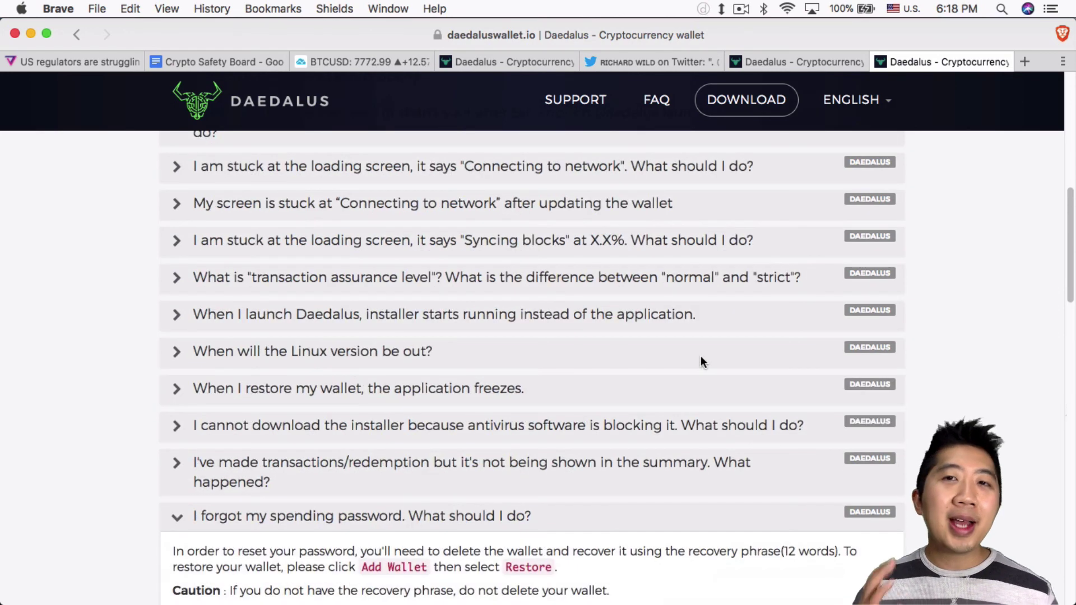